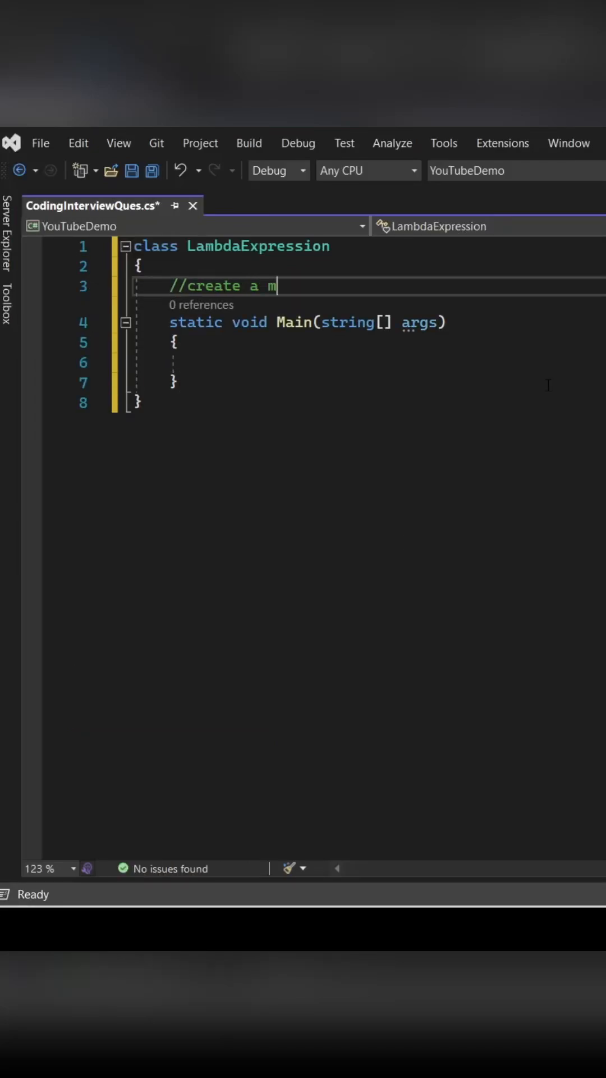
text(method)
Step: Write static SquareNo returning num * num, call SquareNo(6) in Main, and debug to see result 36
key(Return)
text(static int SquareNo(int num)
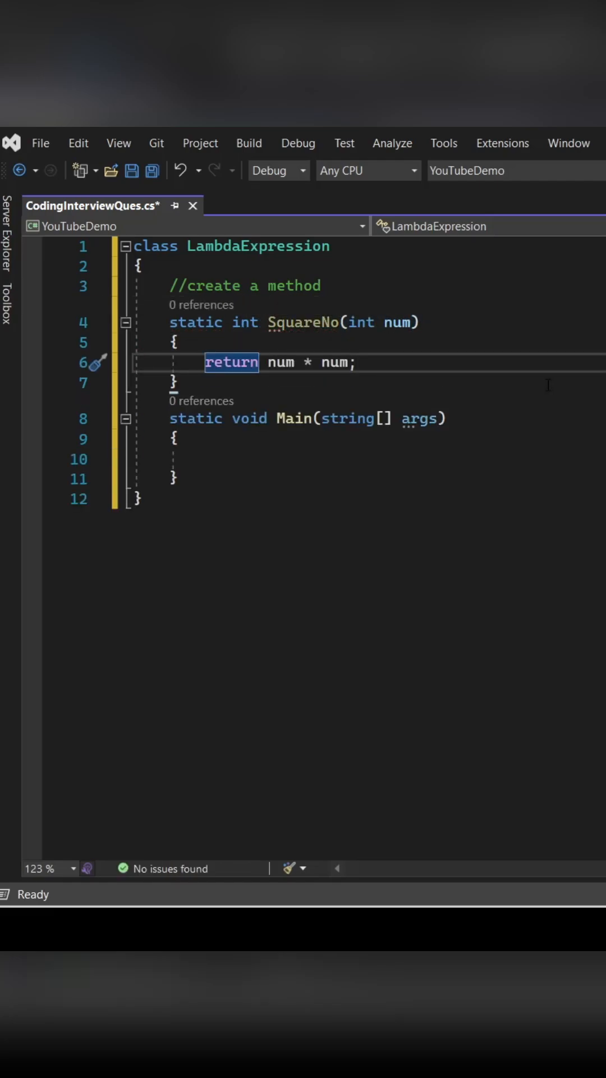
text(int resu)
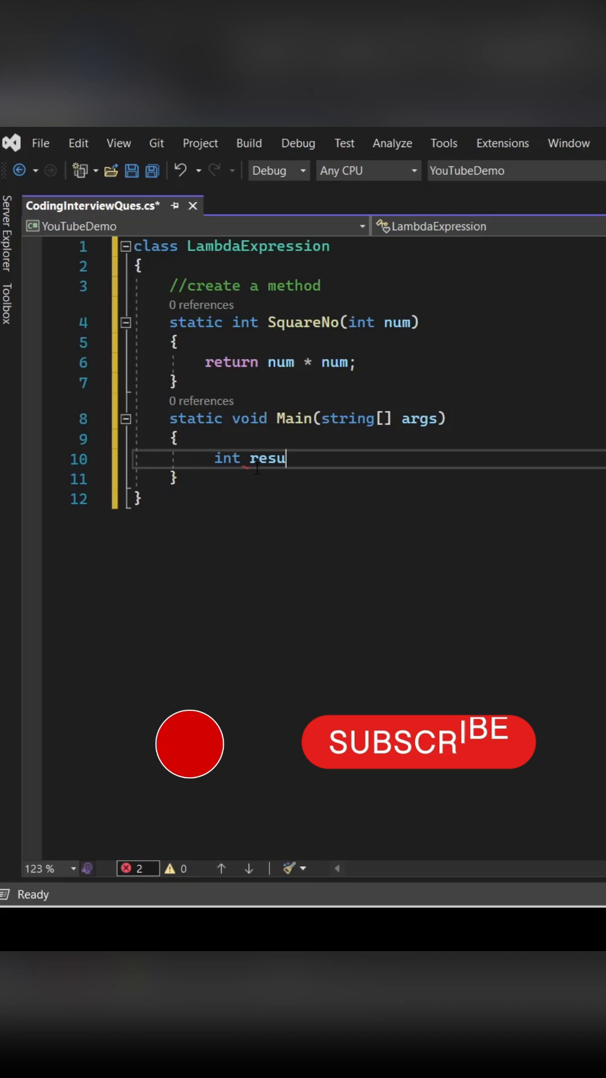
text(lt = 0;)
text(Sq)
key(Tab)
text((6);)
key(ctrl+s)
key(F5)
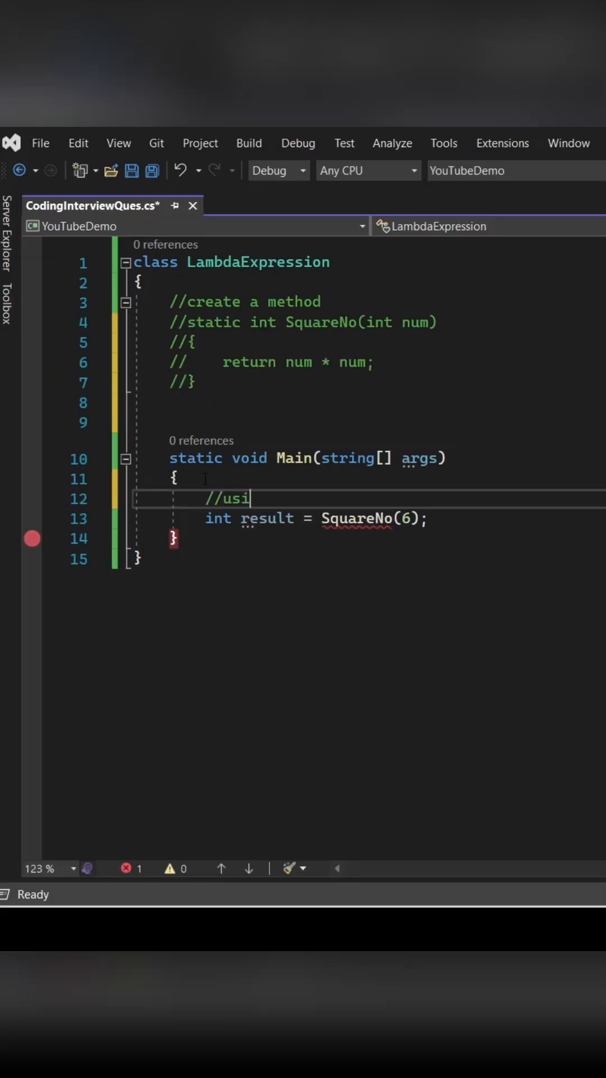
text(Lambda expression)
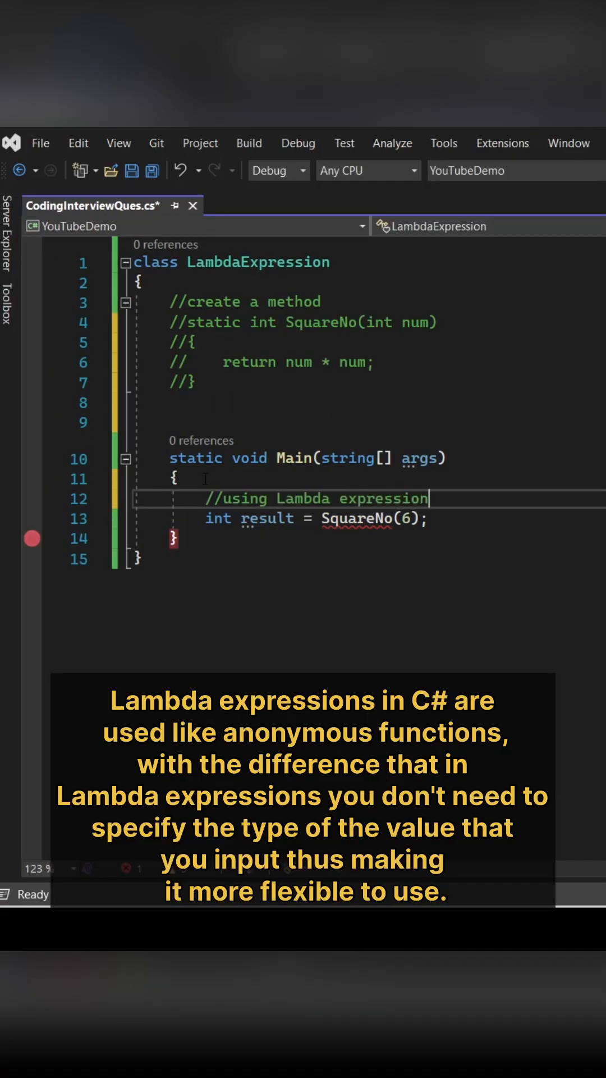
Step: Declare Func<int, int> SquareNo in Main, reusing the SquareNo name from the result line
key(Return)
text(Func<int>)
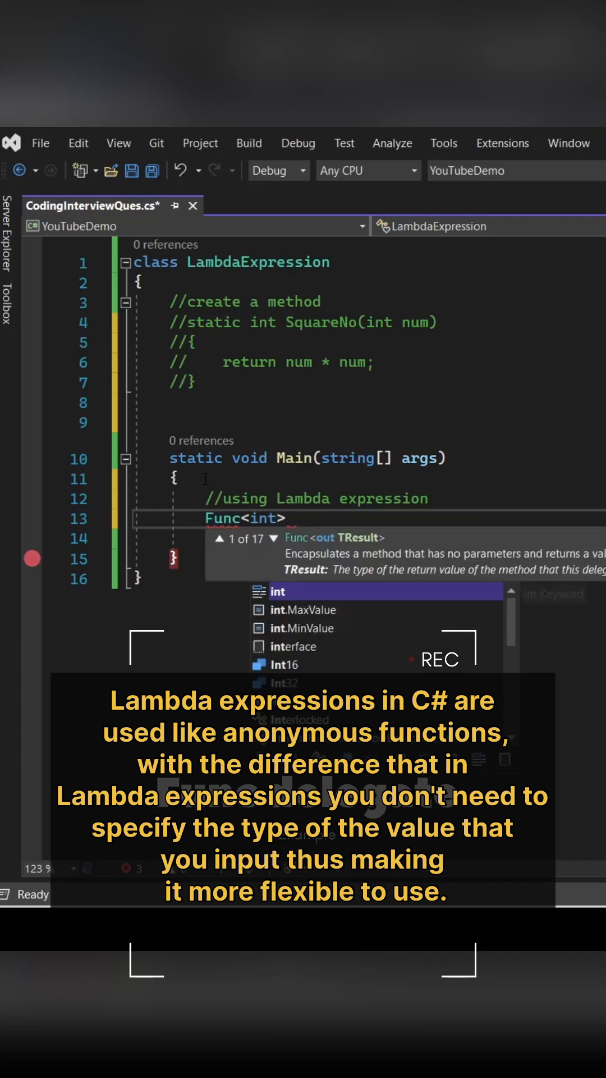
text(,int)
double_click(339, 538)
key(ctrl+c)
click(329, 517)
key(ctrl+v)
text(= x => x * x;)
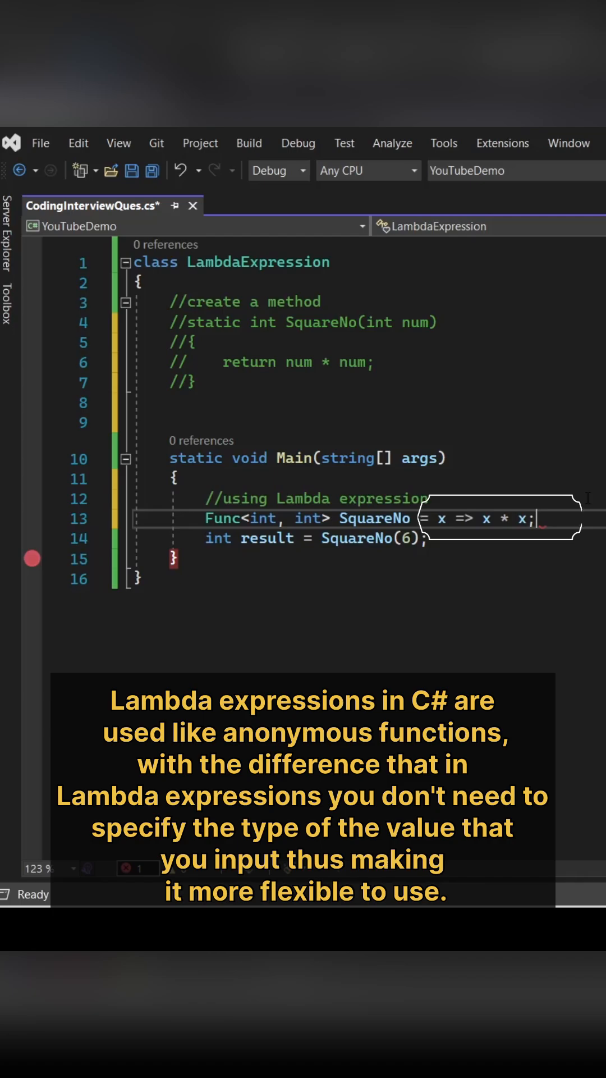
Step: Complete the lambda as x => x * x and debug to confirm SquareNo(6) still gives 36
key(Return)
key(Down)
key(End)
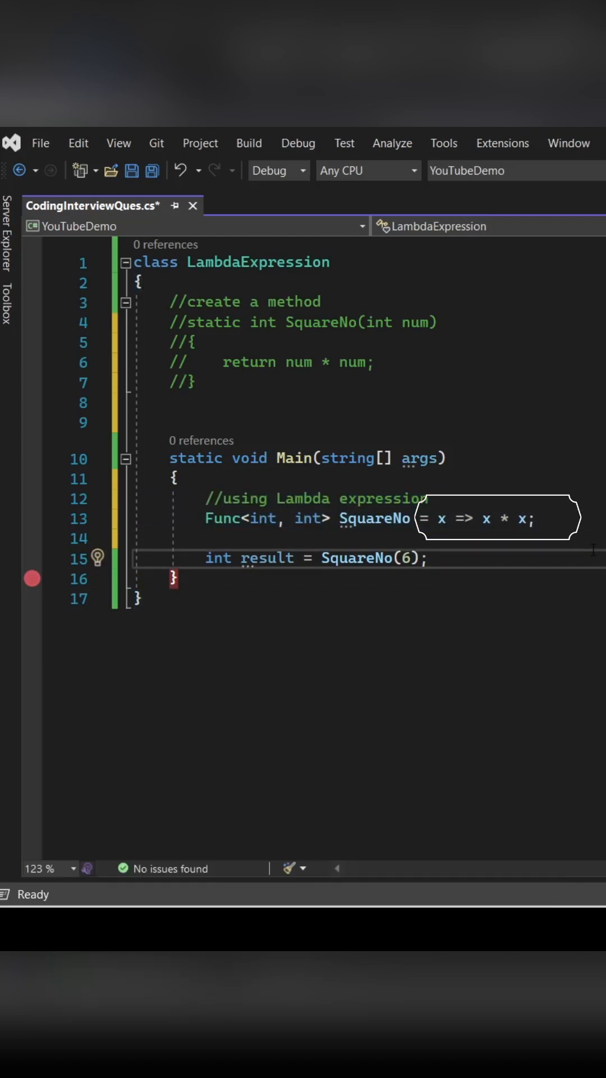
key(F5)
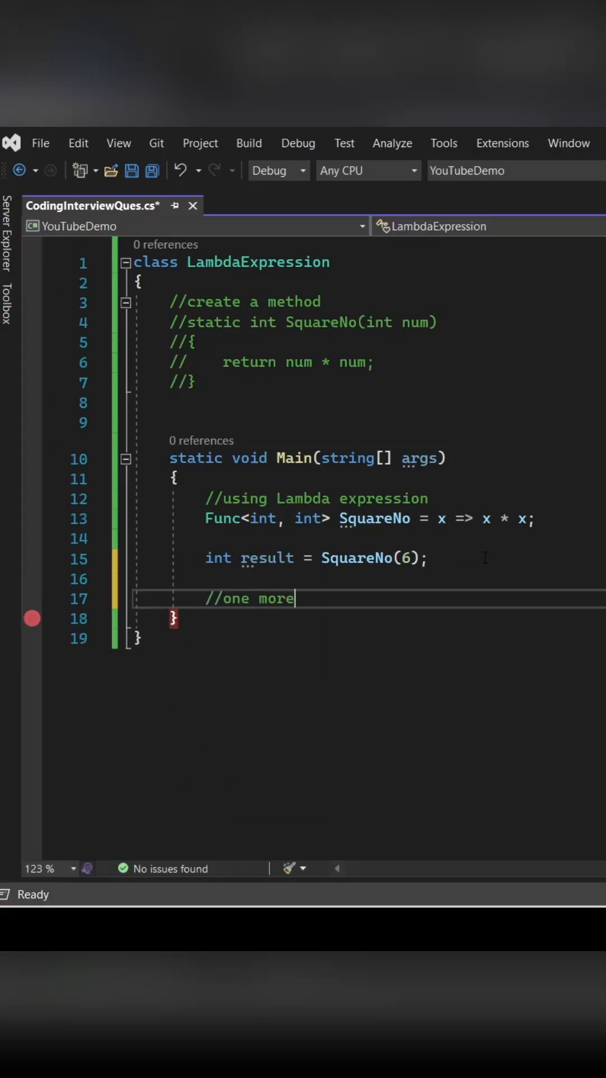
text( exampl)
Step: Add lstNumbers {1,2,3,4,5}, square it with Select(x => x * x), and view 1, 4, 9, 16, 25 in the debugger
key(Return)
text(List)
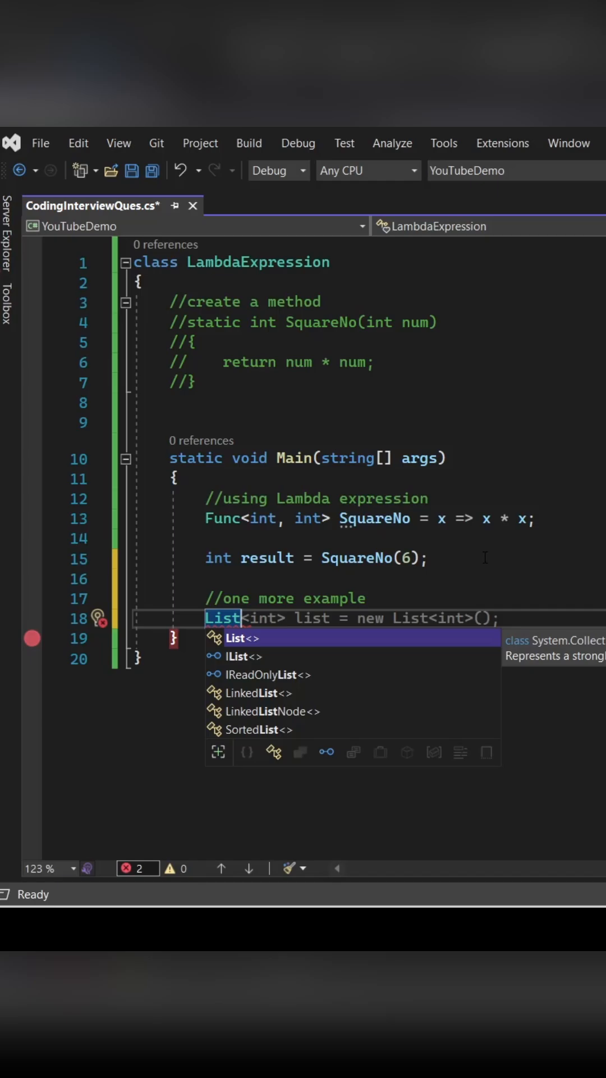
text(<int> lstNumb)
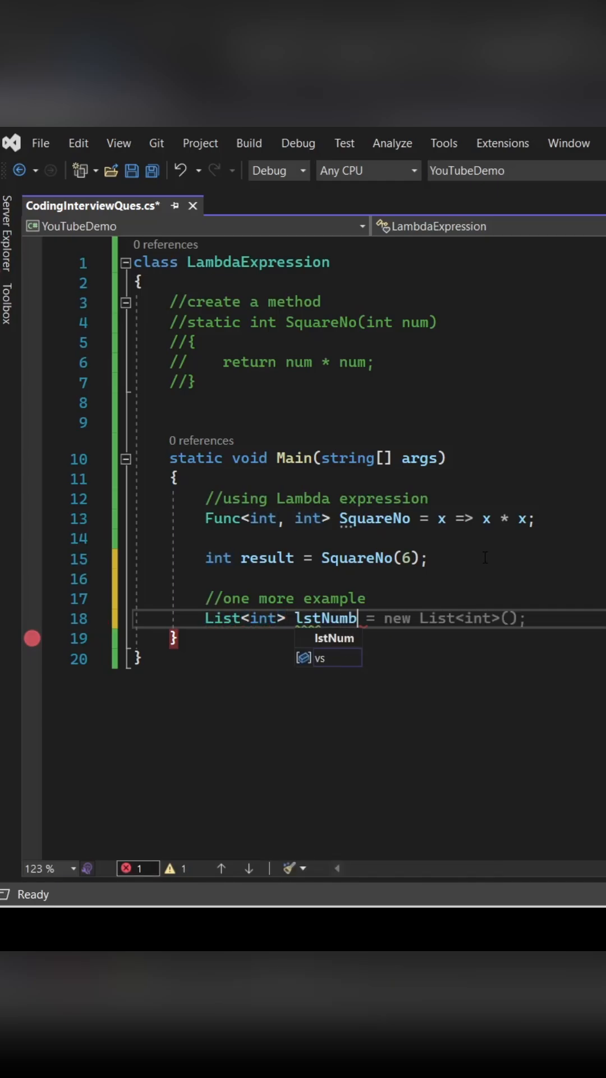
text(ers = new List<int>)
key(Return)
text({ 1,2)
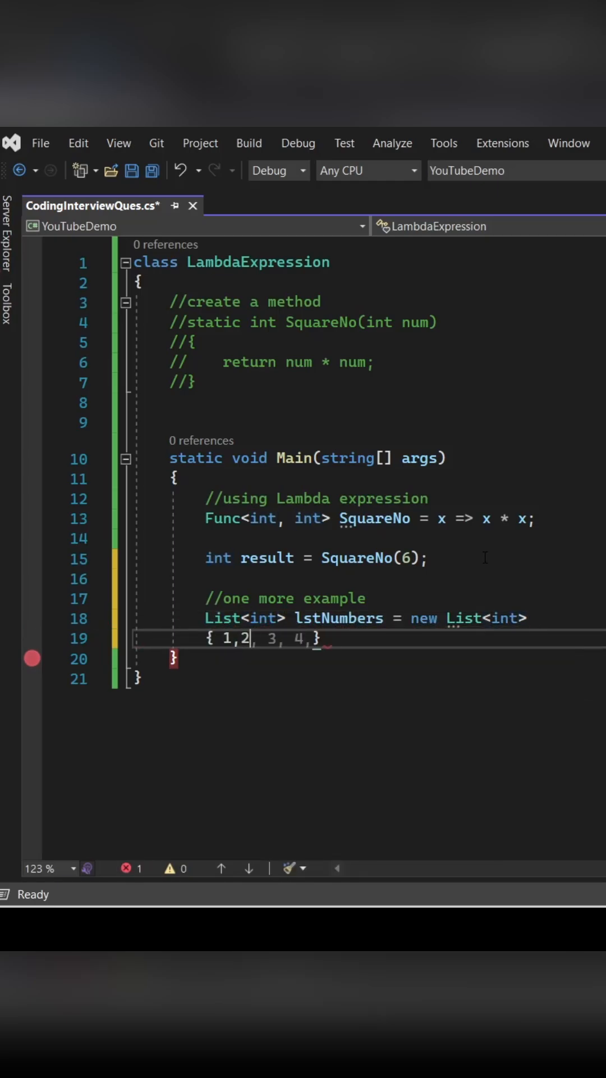
text(;)
key(Return)
key(Return)
text(var squareOfNumbers )
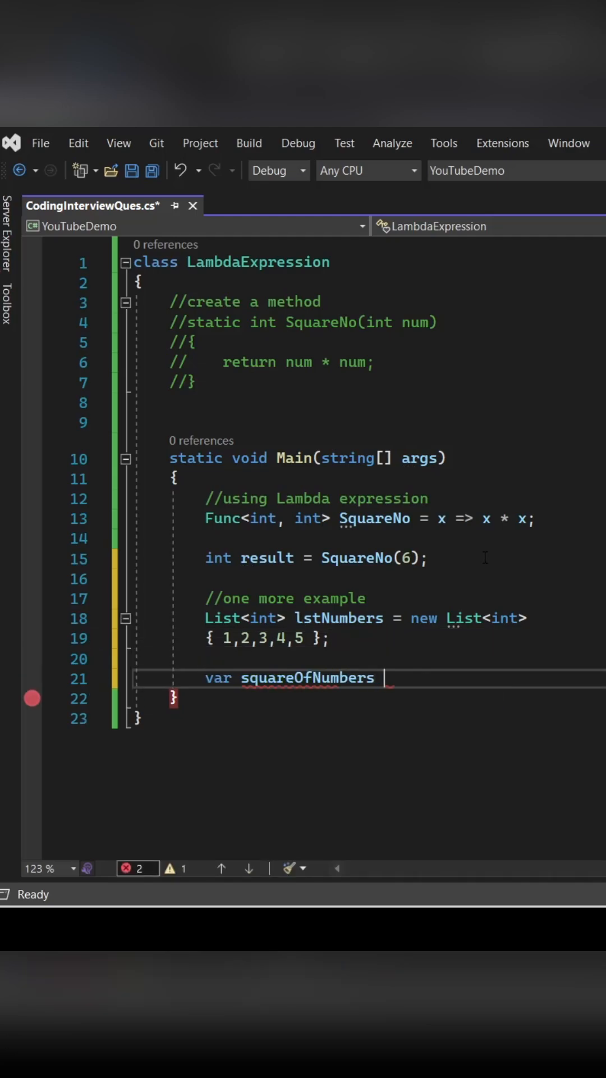
text(= lstNumbers.Select)
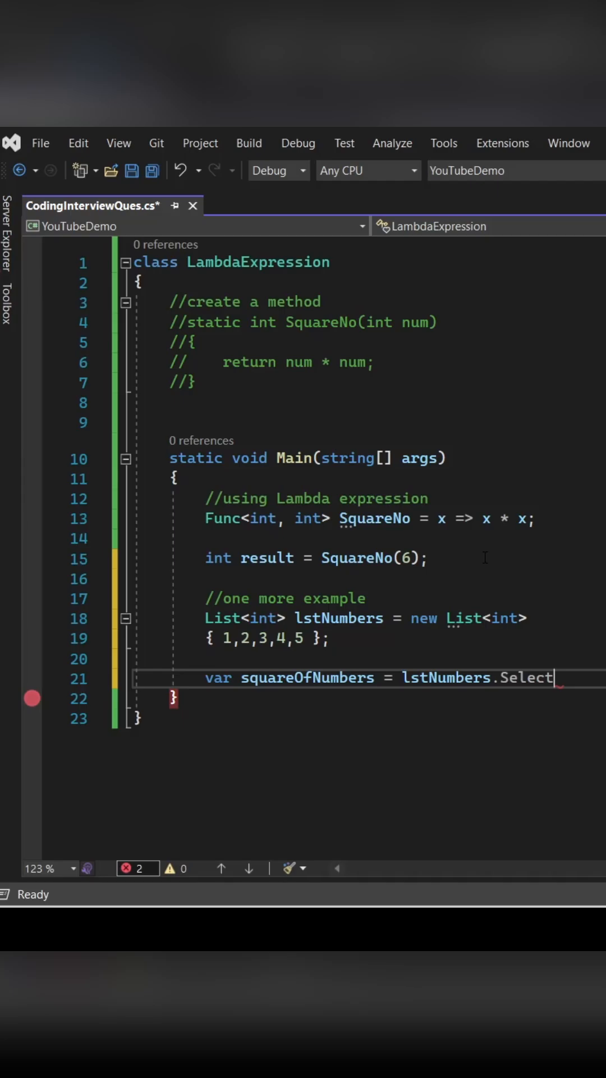
text(()
key(Return)
text(x => x * x);)
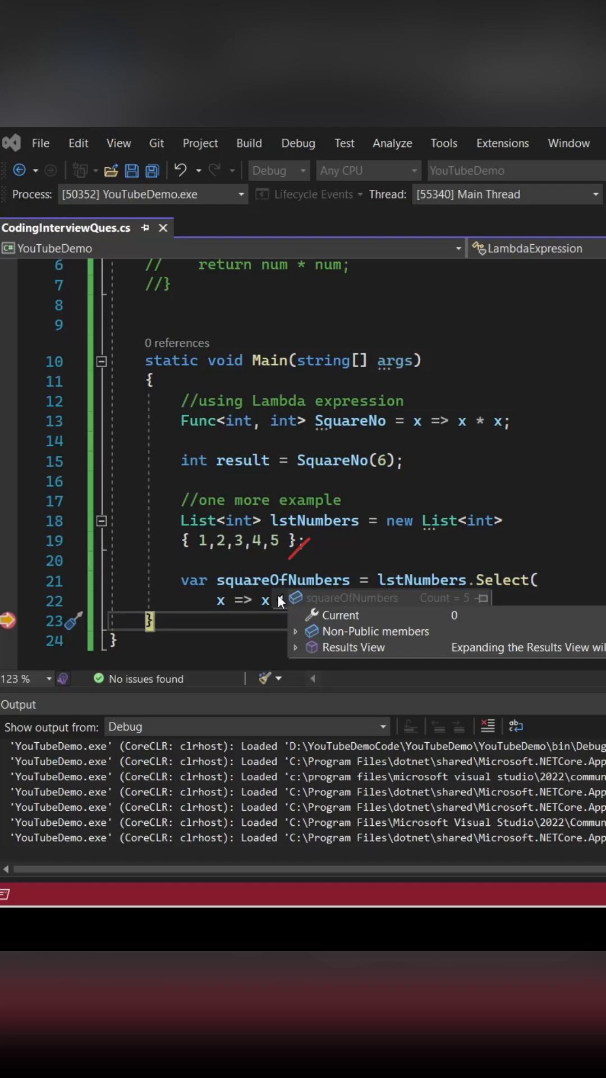
click(293, 643)
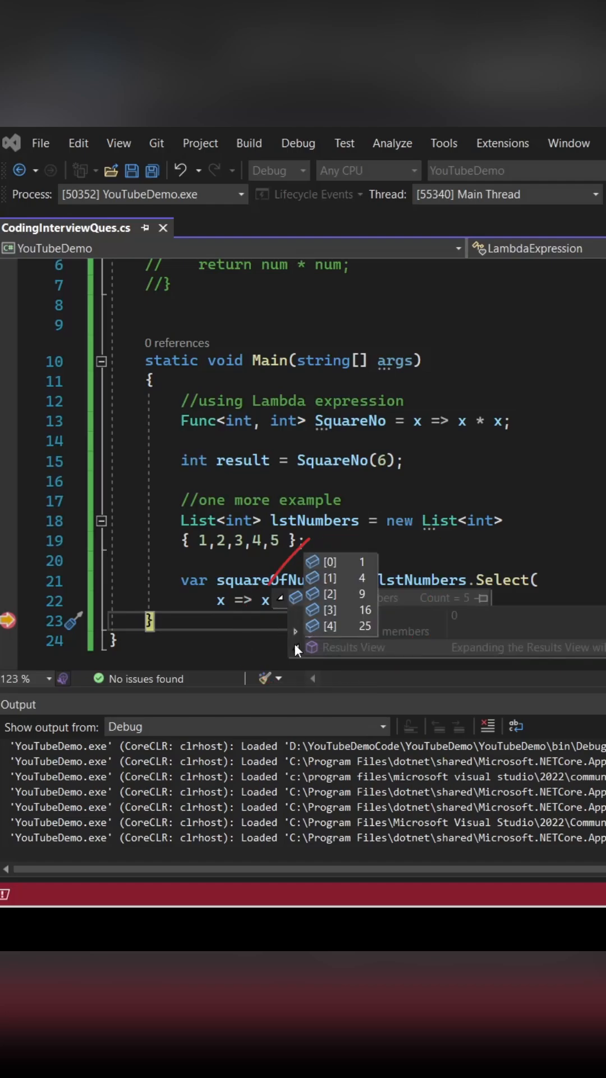